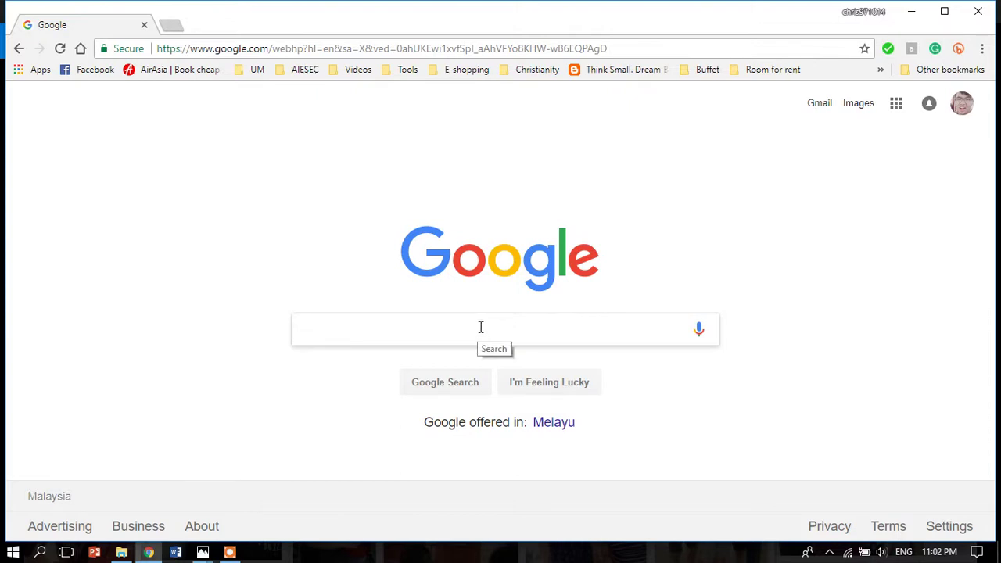
Step: Search Google for 'ice cream screen recorder' via the autocomplete suggestion
click(481, 327)
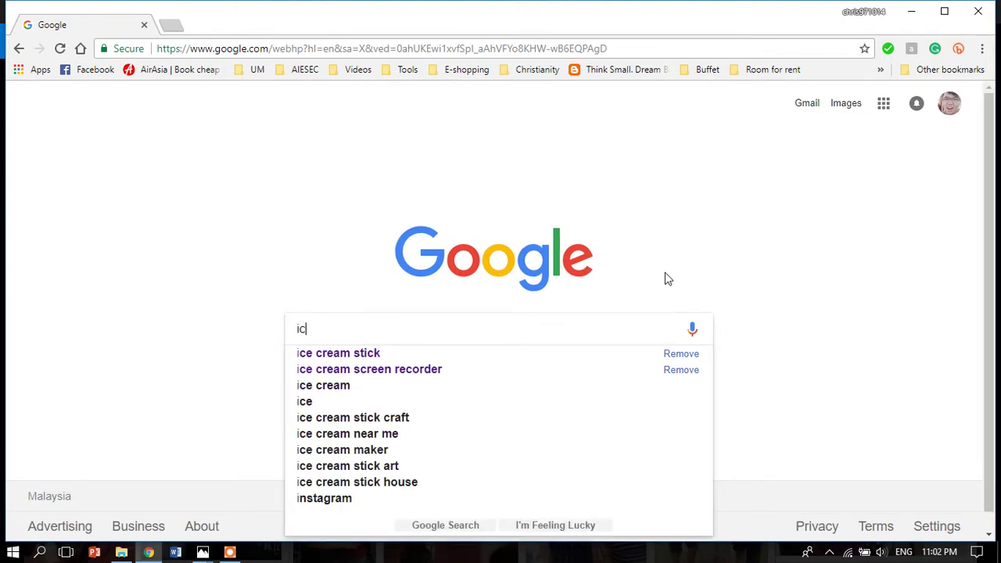
text(cream)
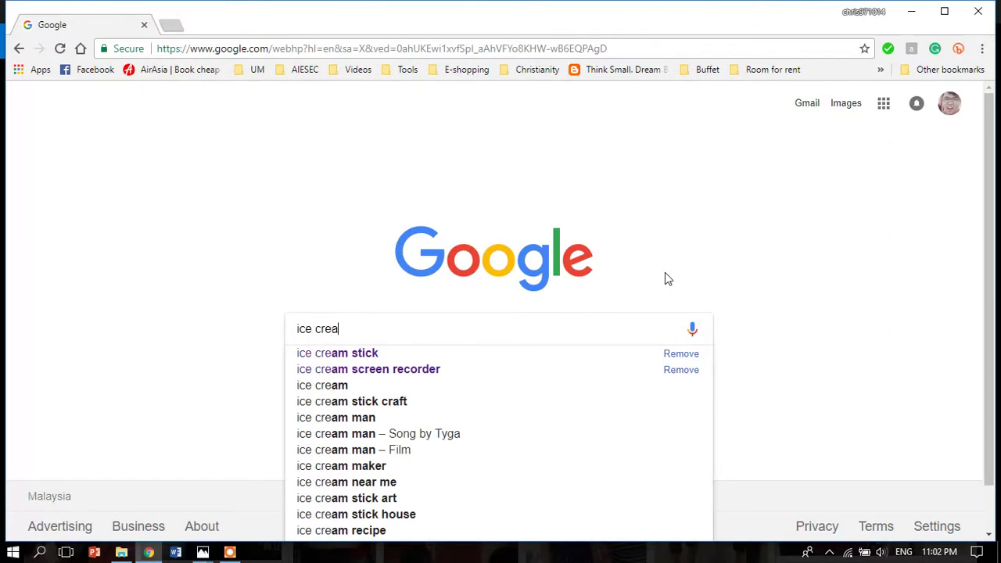
click(470, 375)
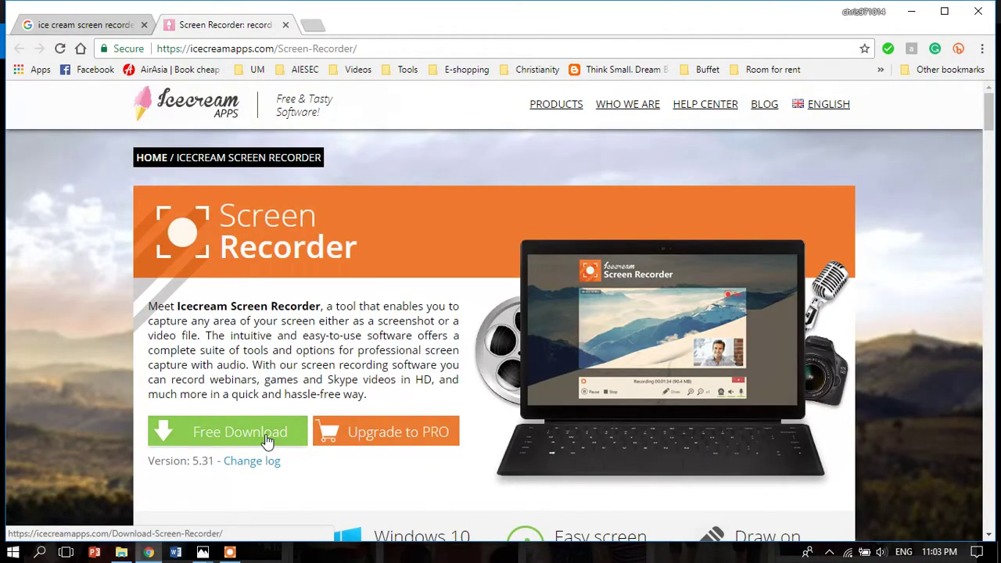
Step: Start the Screen Recorder free download, choose Downloads, then cancel the save dialog
click(265, 440)
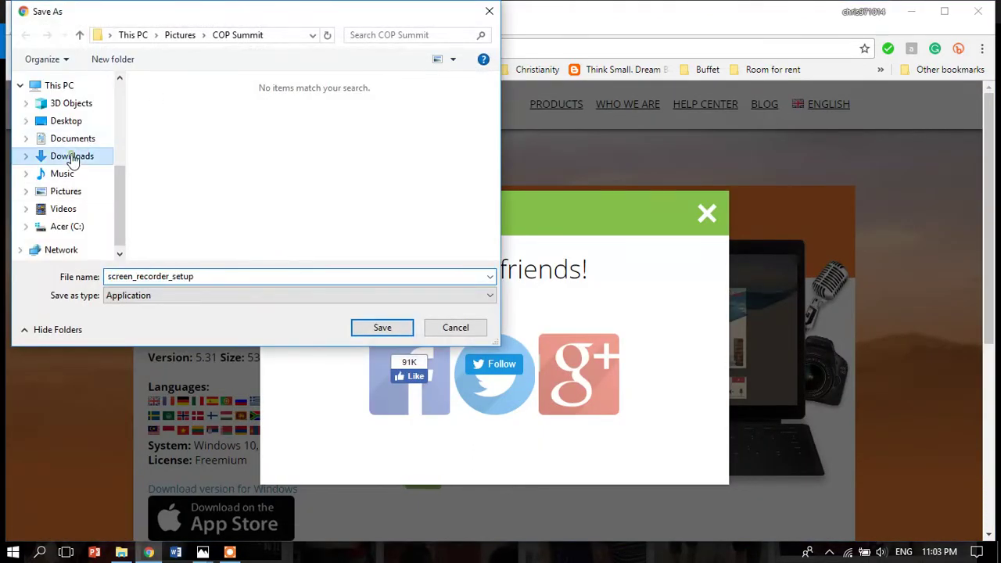
click(72, 156)
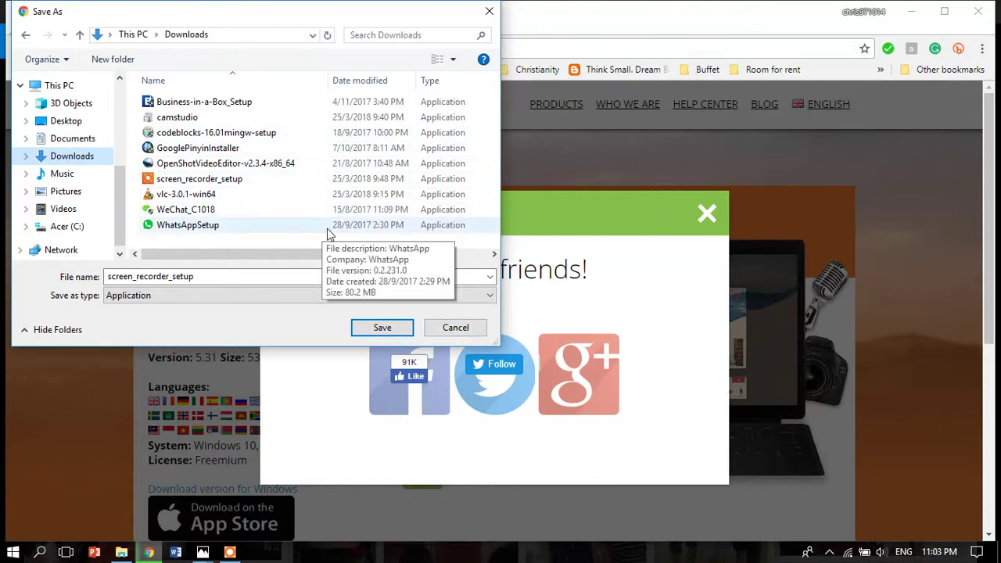
click(451, 329)
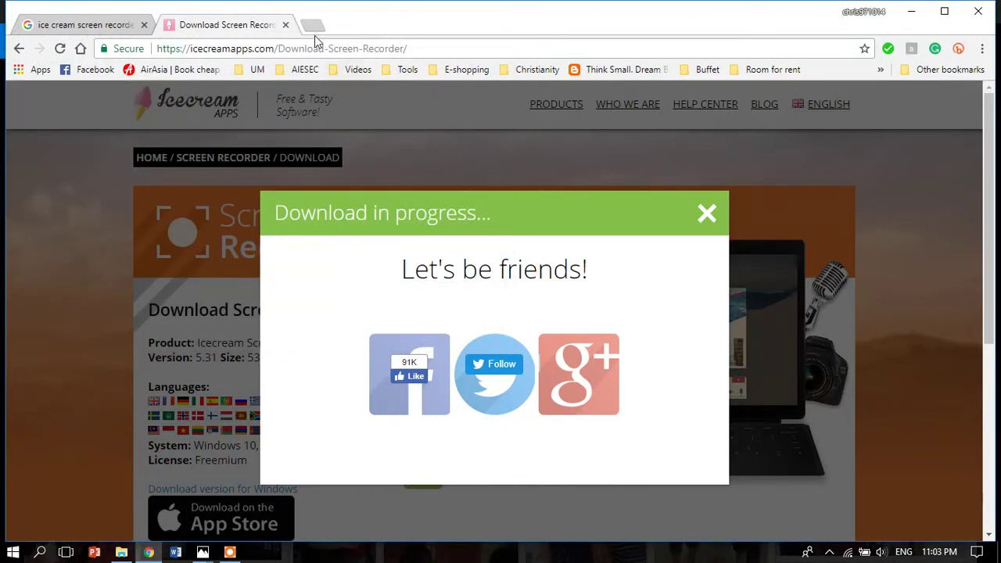
Step: Open bit.ly/microtutorial4 in a new tab to load the Micro Tutorial 4 presentation
click(313, 28)
text(bi)
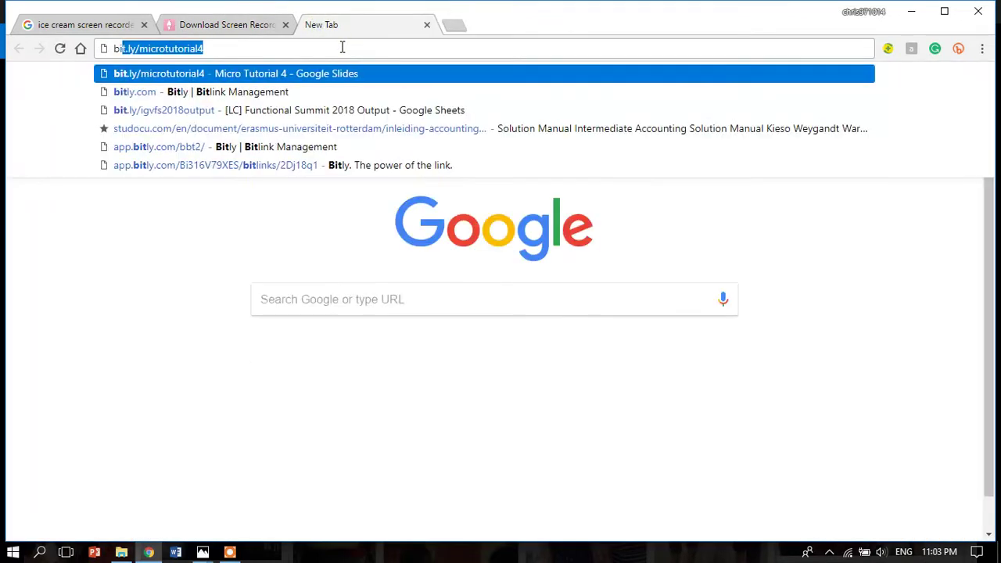
text(t.ly/)
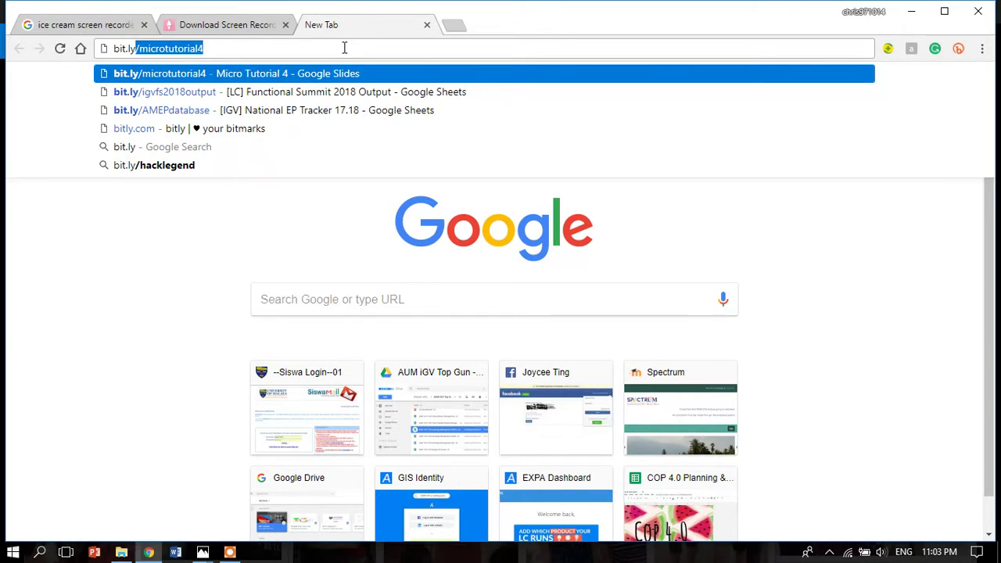
text(/)
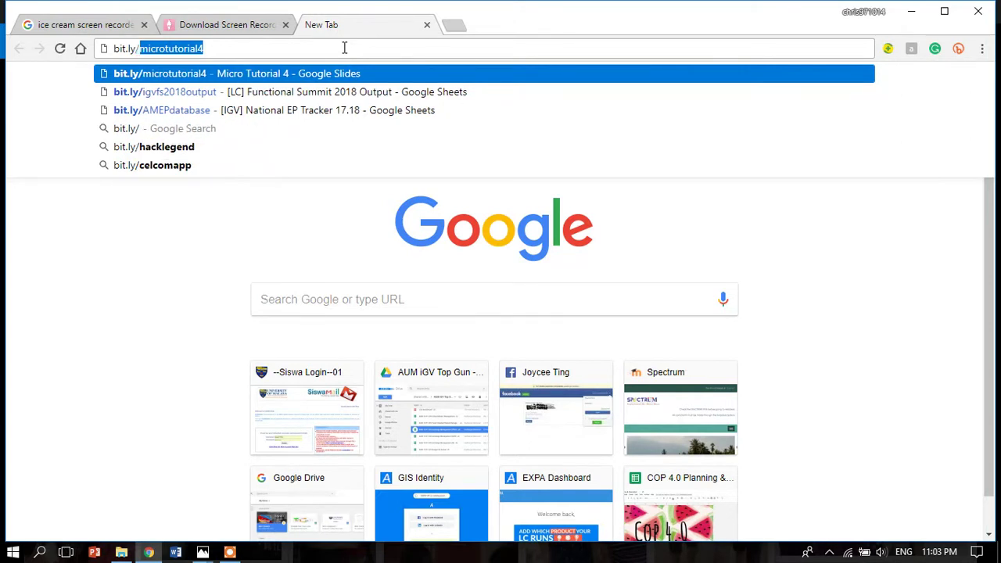
text(microtuto)
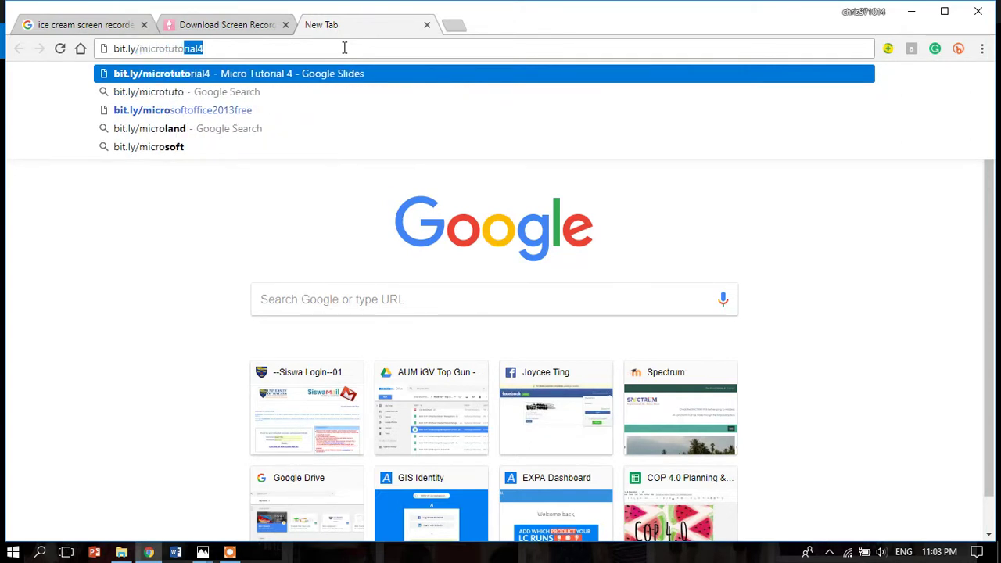
text(rial 4)
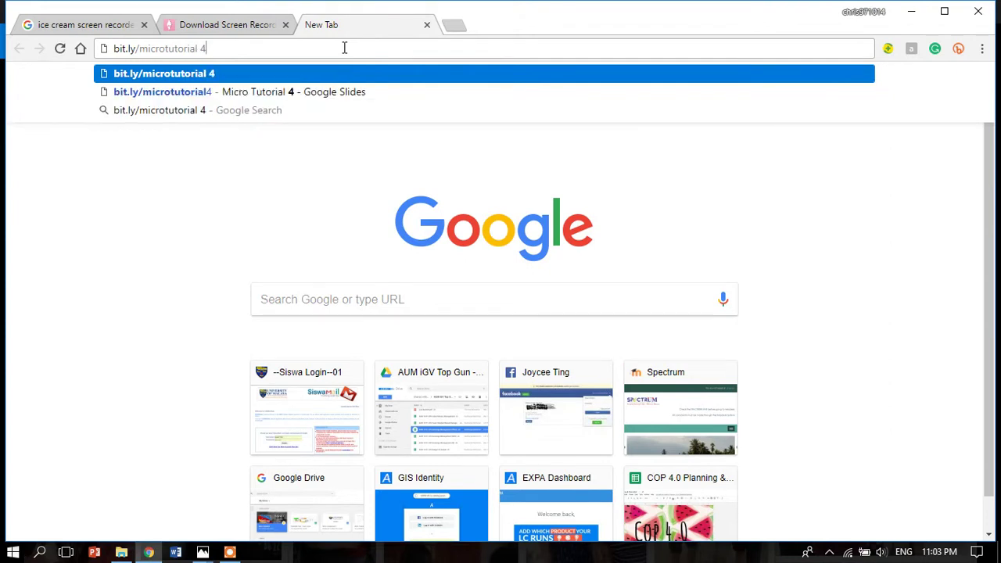
key(BackSpace)
key(BackSpace)
text(4)
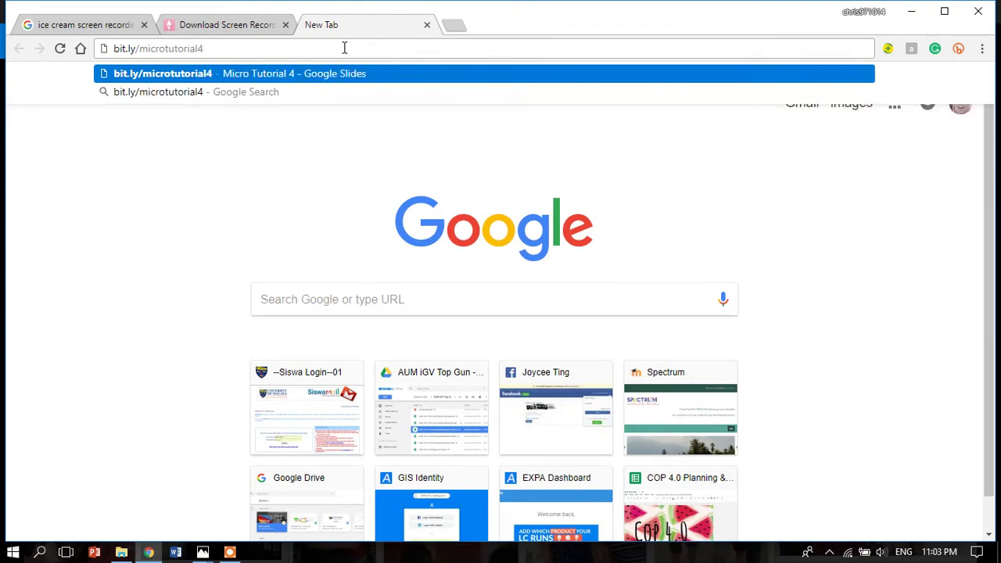
key(Return)
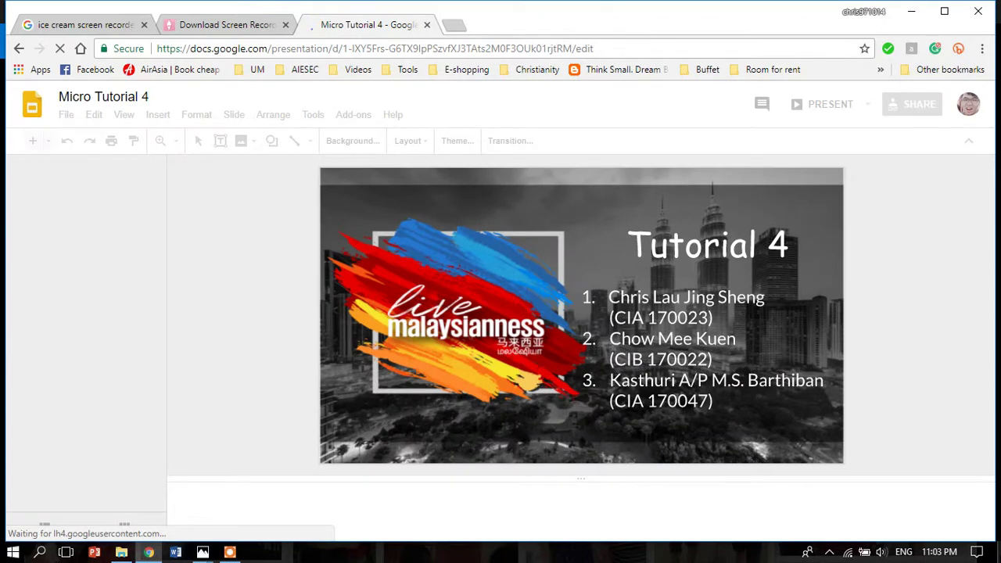
Step: Select the Icecream Screen Recorder shortcut, restore Chrome, and bring up the active recording panel
click(998, 552)
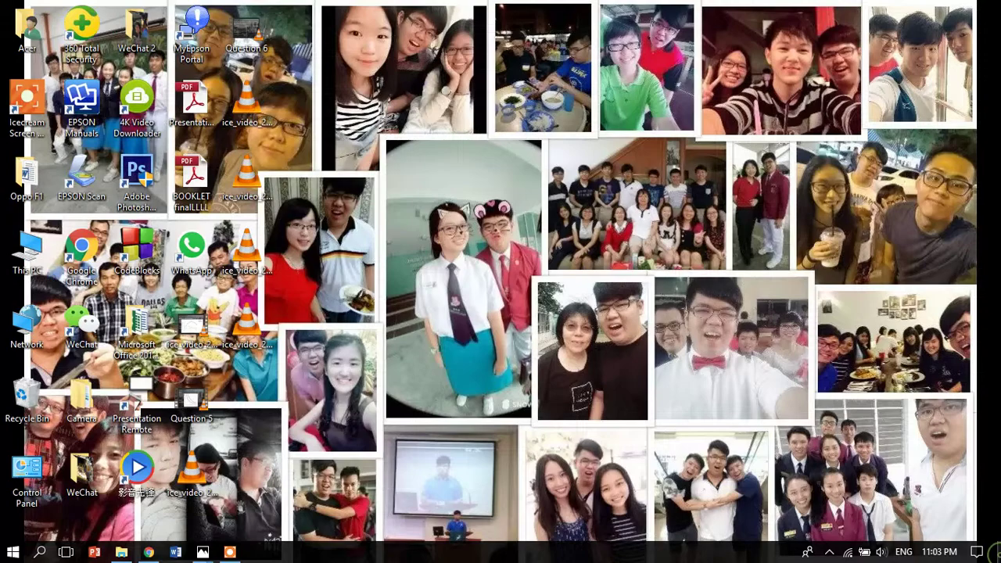
click(25, 110)
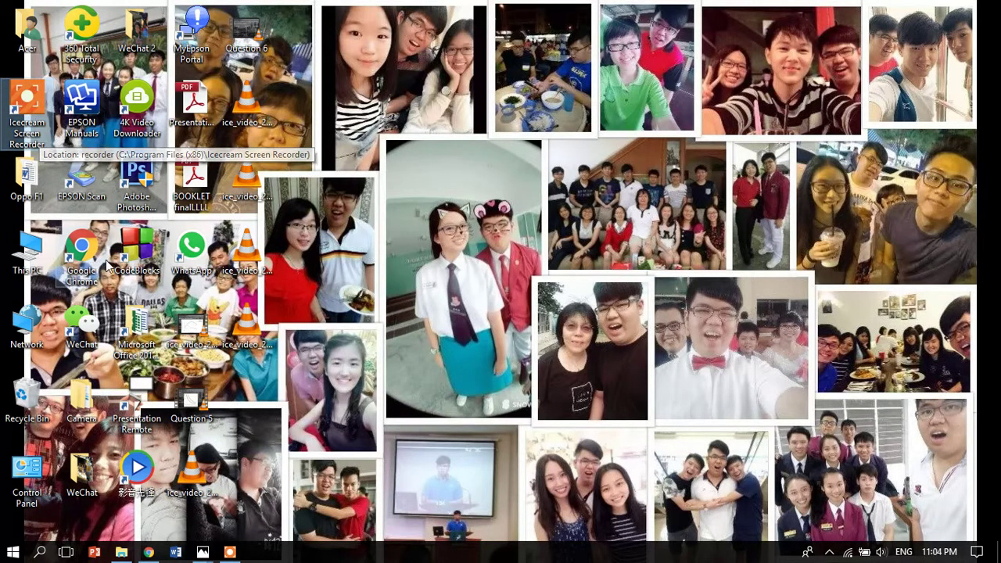
click(148, 551)
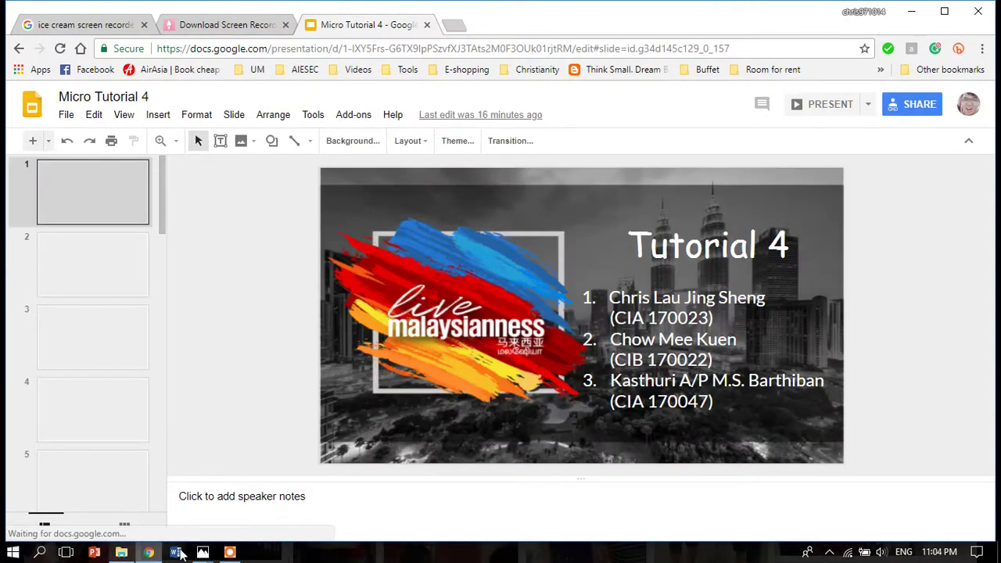
click(230, 552)
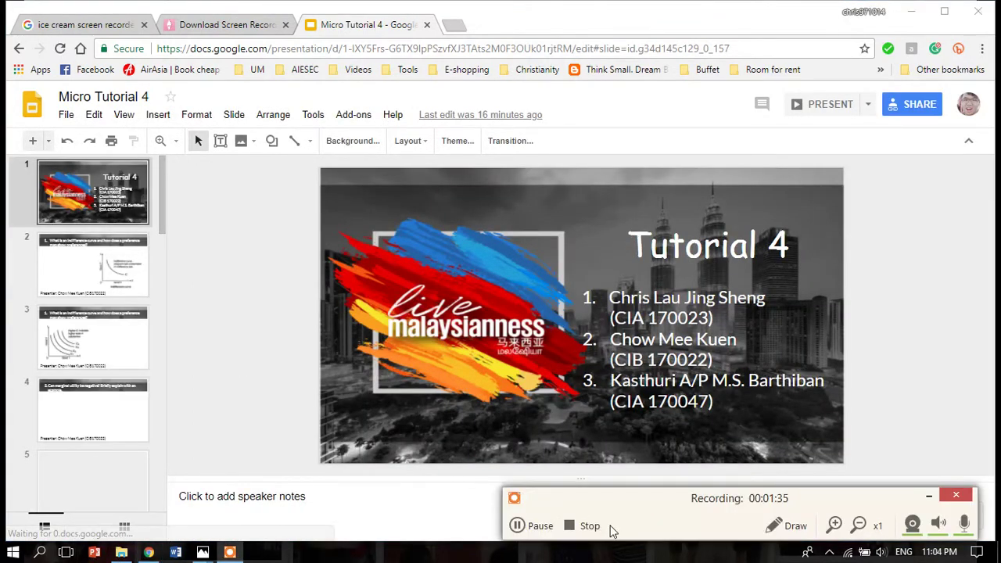
Step: View Capture video 2.png in Photos, glance back at image 1, then return to image 2
mouse_move(202, 554)
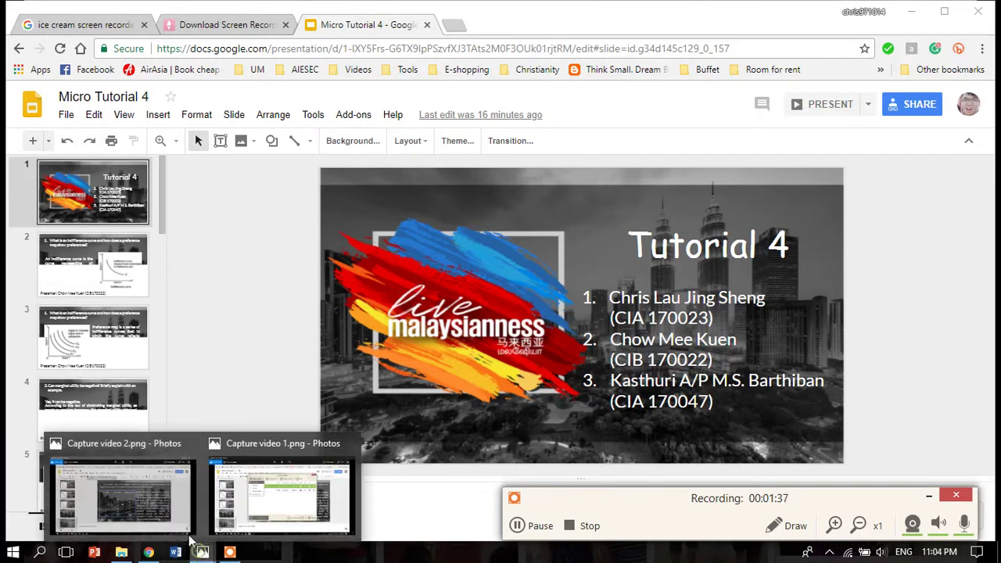
click(118, 487)
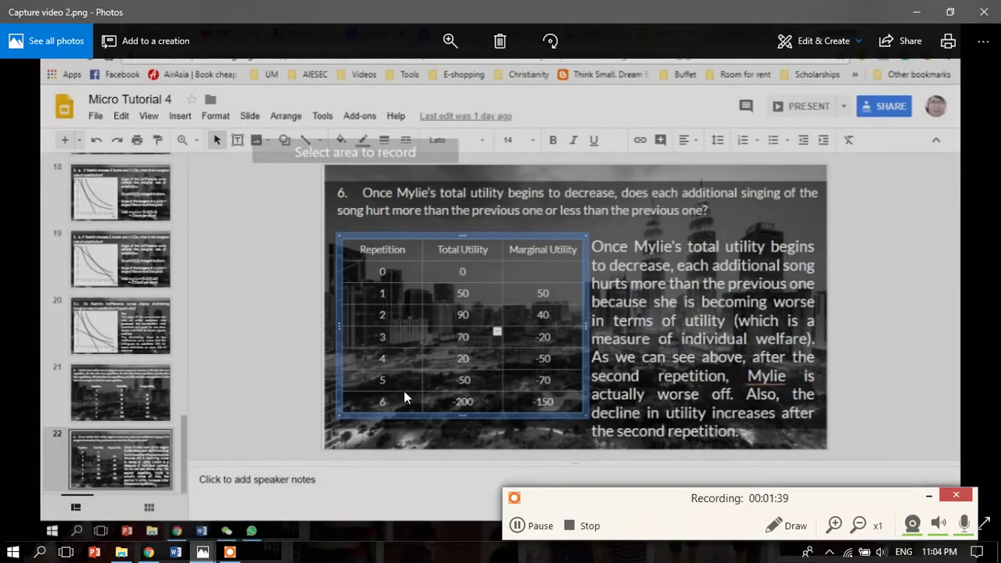
key(Left)
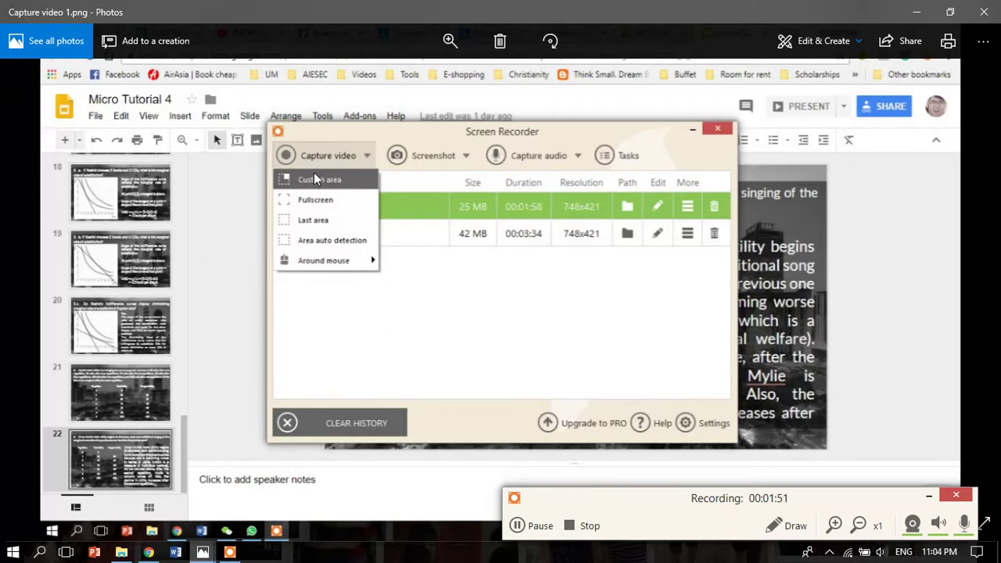
key(Right)
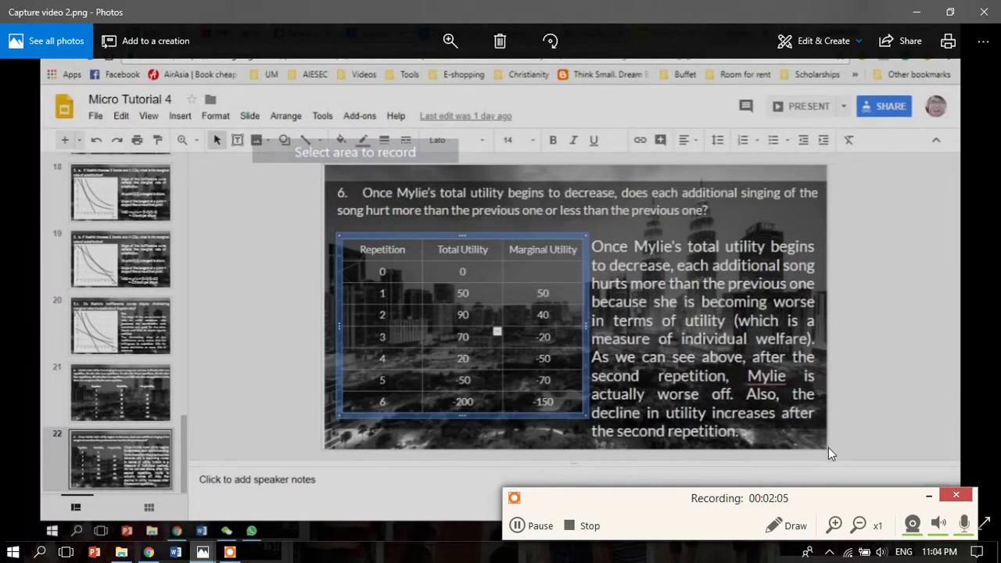
Step: Step through Capture video 3 and 4, minimize the recorder panel, then open Capture video 5
key(Right)
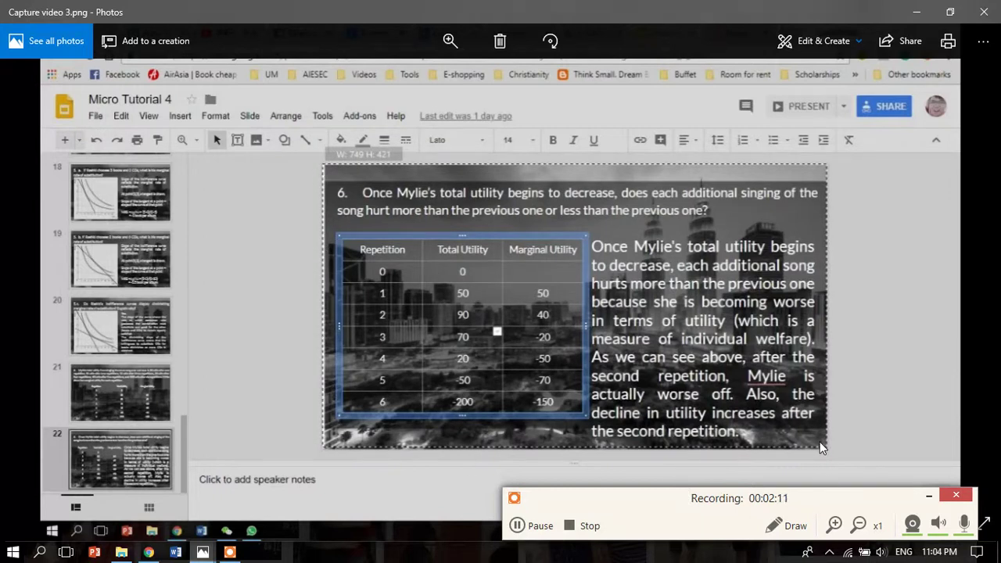
key(Right)
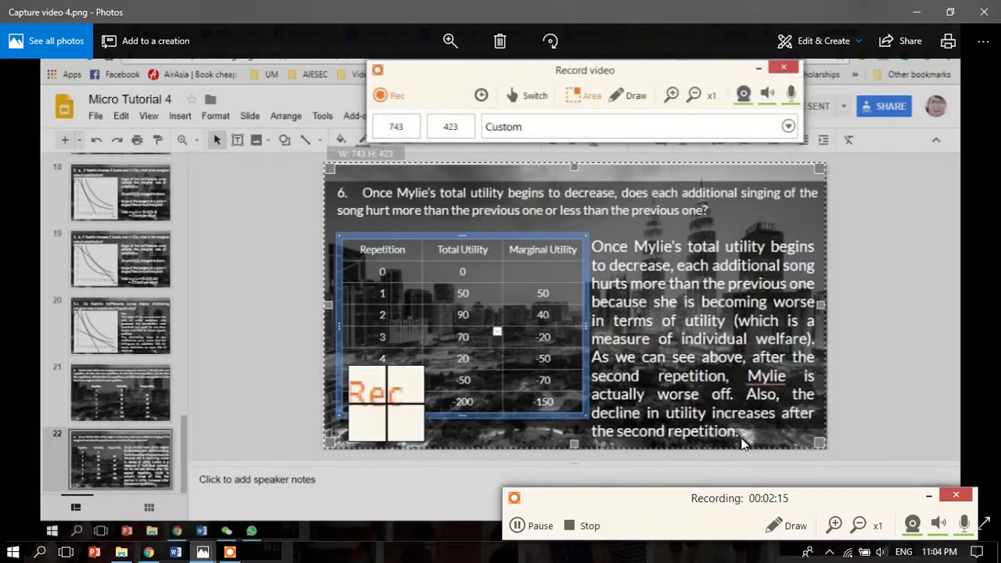
click(929, 496)
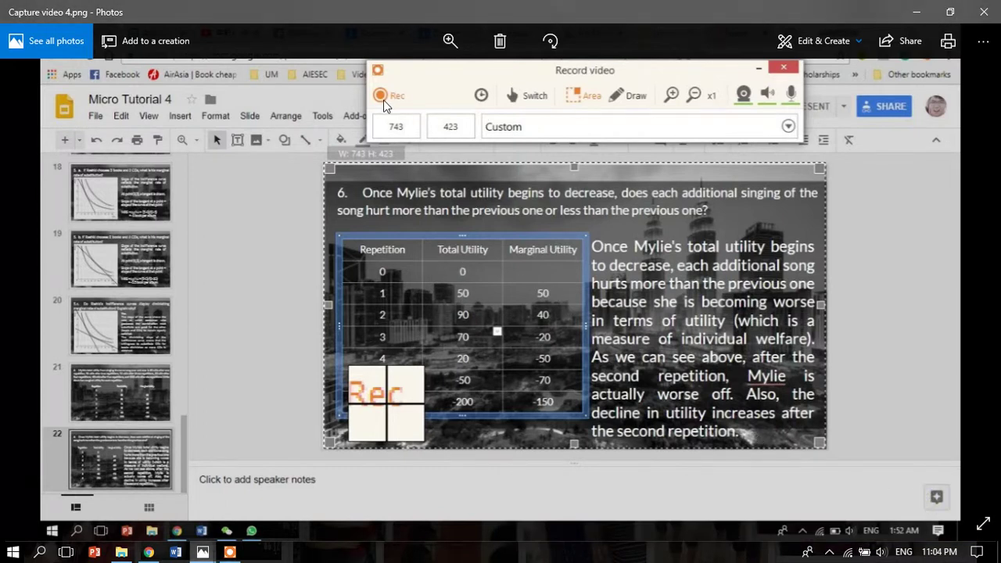
key(Right)
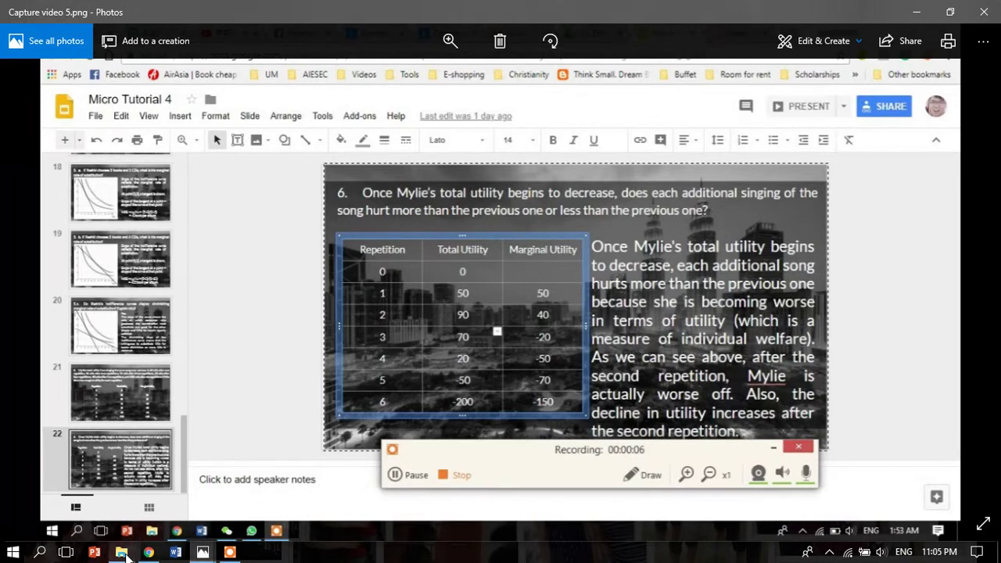
Step: Return to Google Slides and step through slides 2, 3 and 4 of Micro Tutorial 4
click(157, 500)
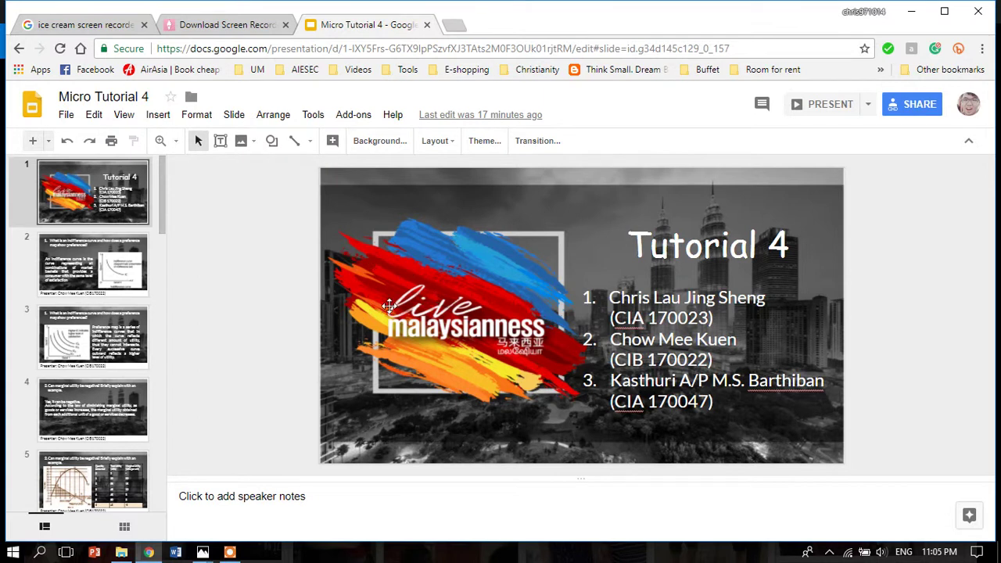
click(100, 285)
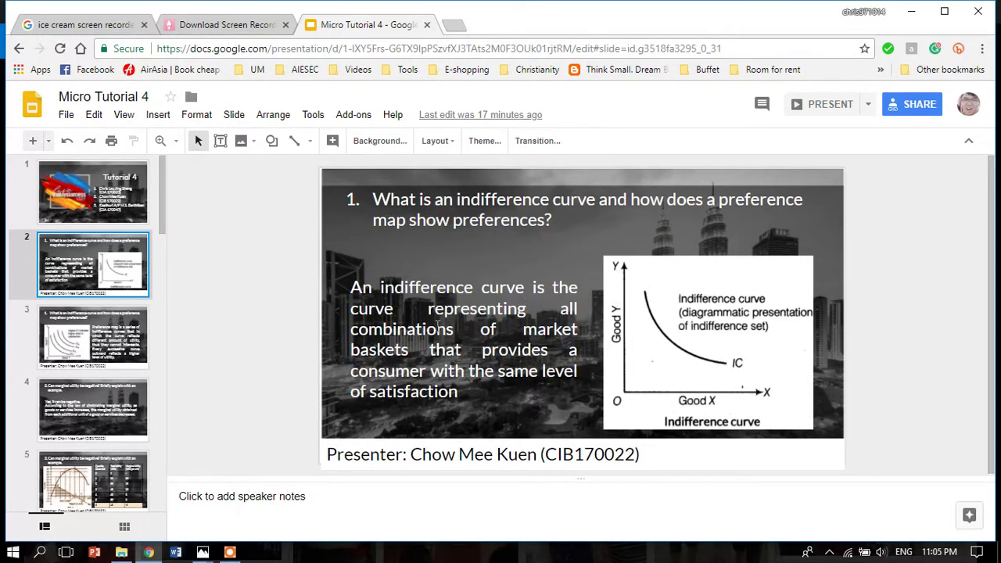
click(84, 334)
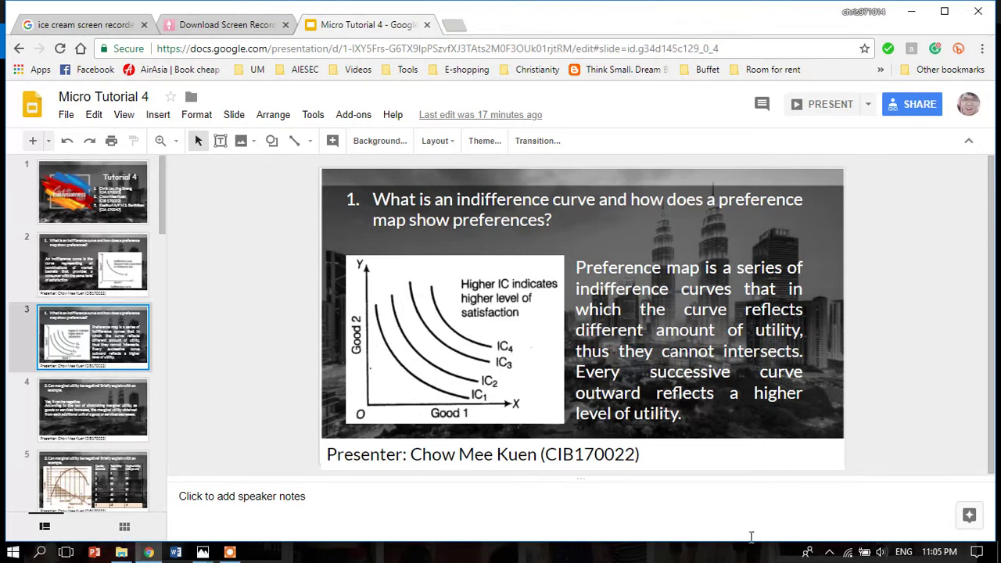
click(117, 421)
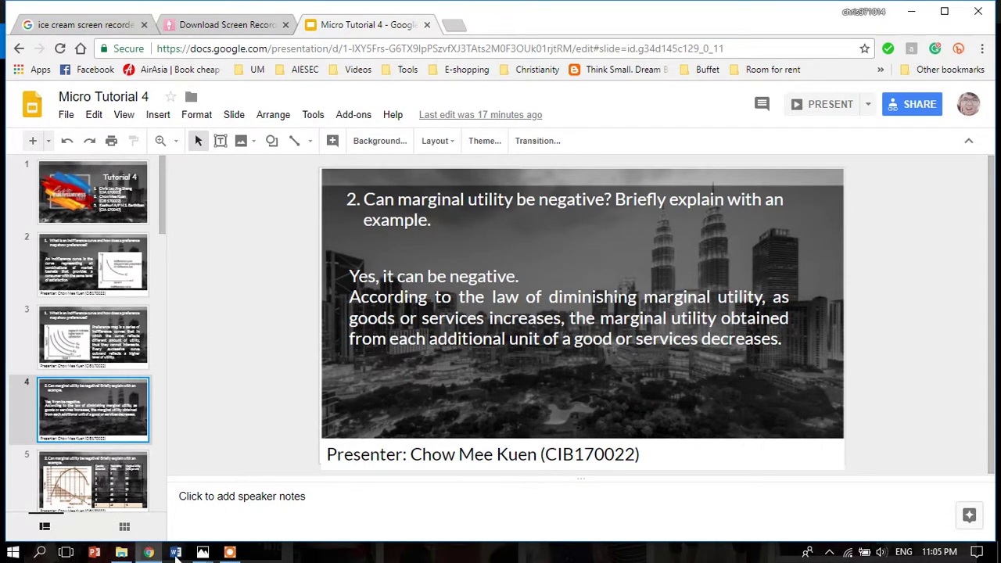
Step: Reopen Capture video 5.png, then advance to Capture video 6.png showing the 'Question 6' filename prompt
mouse_move(202, 551)
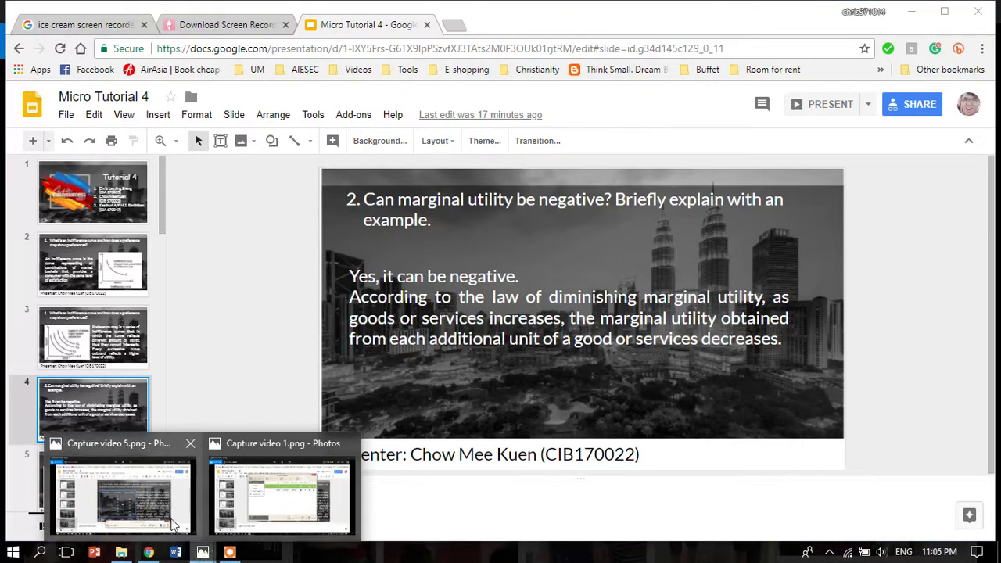
click(121, 488)
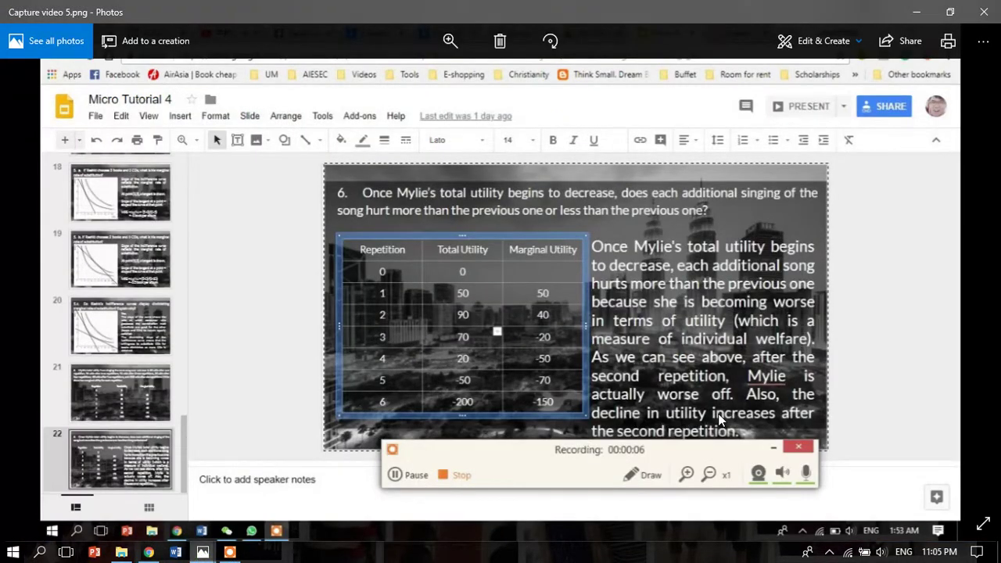
key(Right)
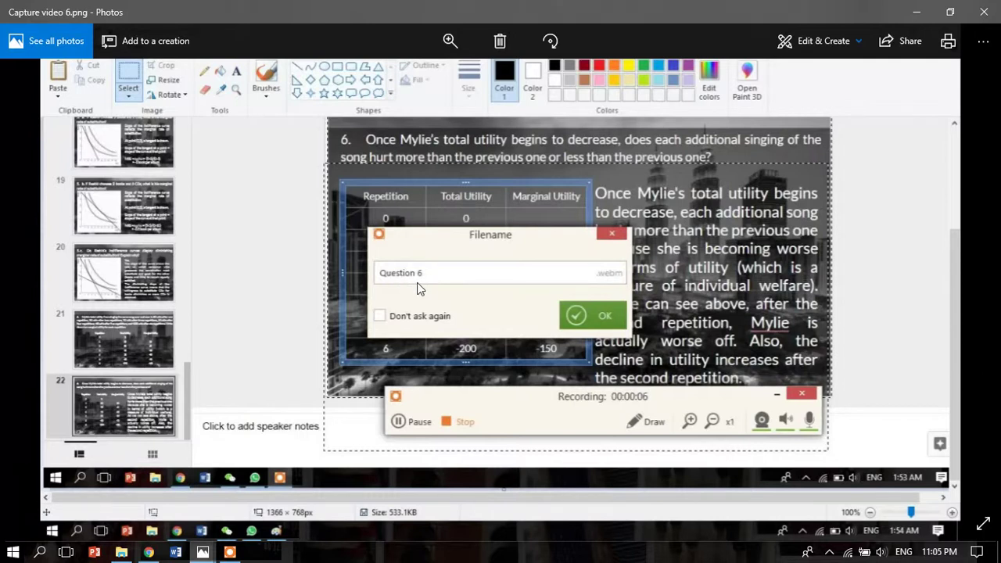
key(BackSpace)
text(6)
mouse_move(202, 553)
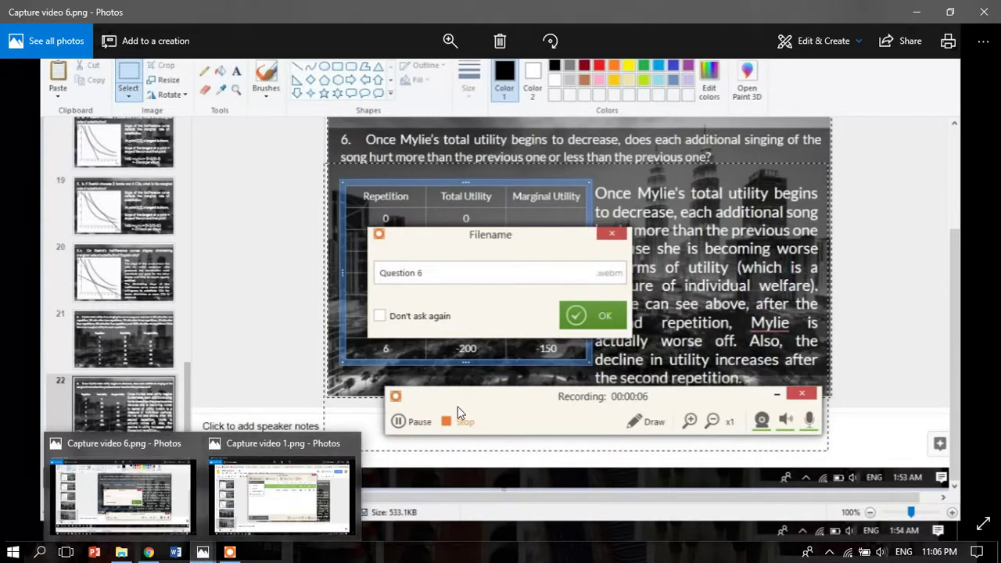
Step: Restore the live Icecream recording panel at 00:03:40 and refocus the Photos viewer
click(229, 552)
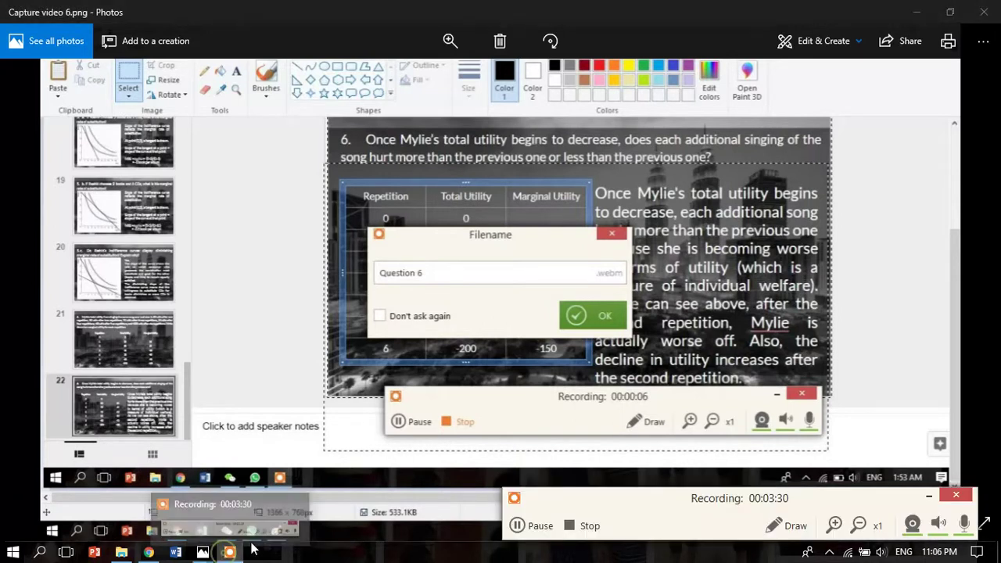
click(528, 349)
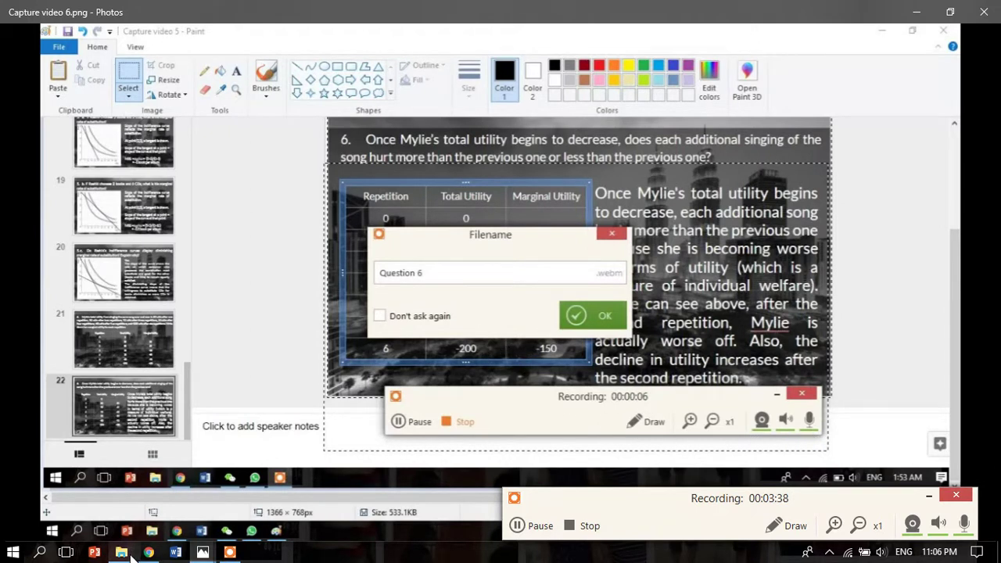
mouse_move(126, 553)
mouse_move(164, 513)
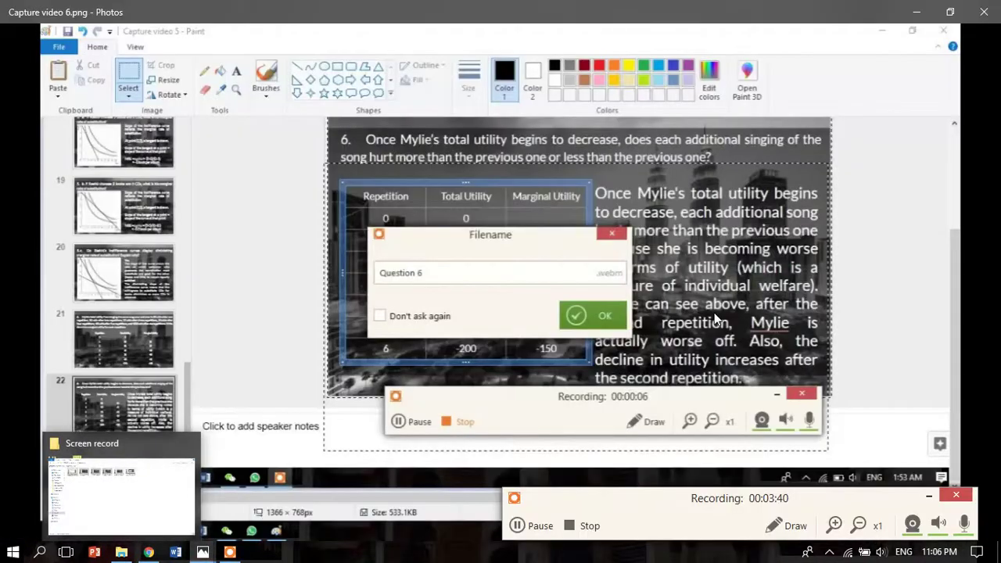